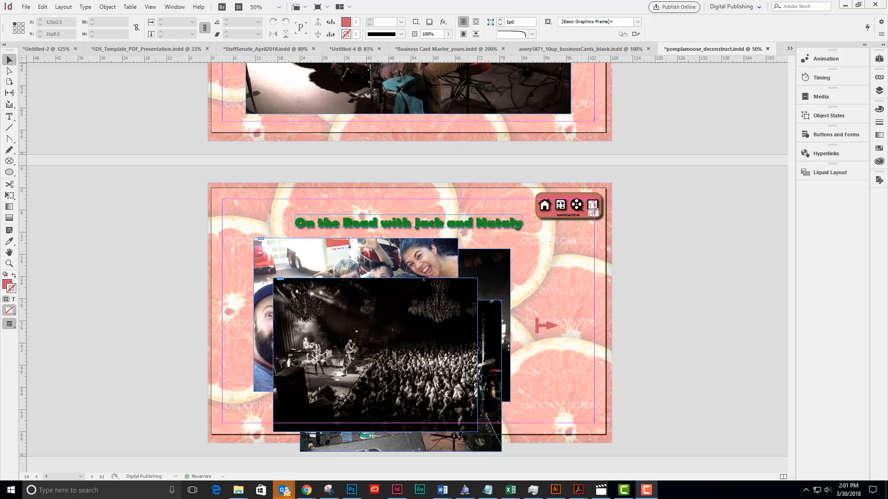
# Step: Select all four overlapping concert and band photos and align them by their horizontal and vertical centers
pyautogui.click(442, 267)
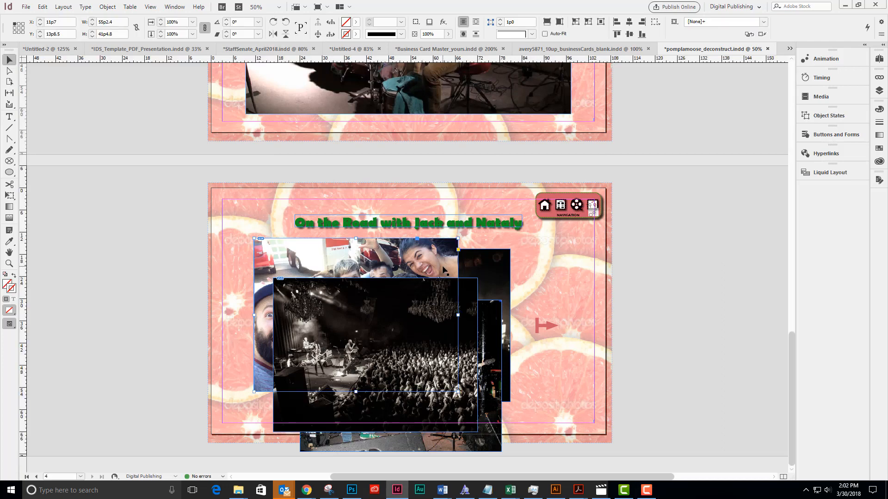
pyautogui.keyDown('shift'); pyautogui.click(492, 319); pyautogui.keyUp('shift')
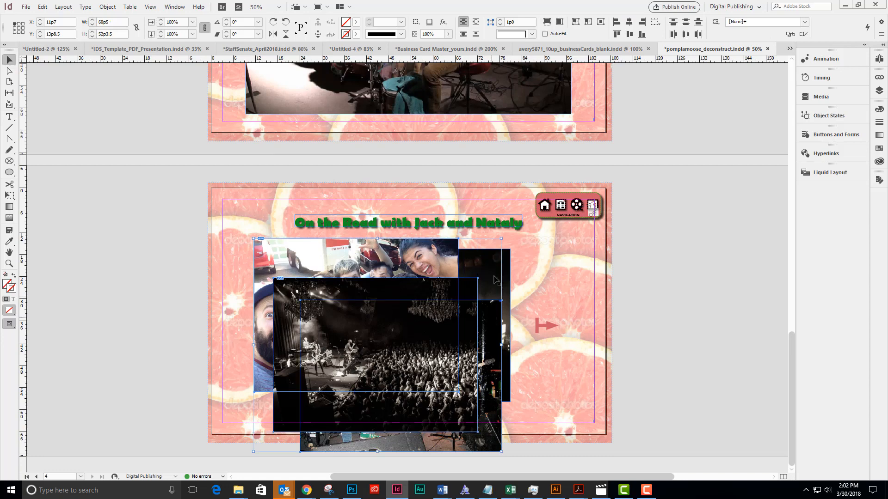
pyautogui.keyDown('shift'); pyautogui.click(507, 273); pyautogui.keyUp('shift')
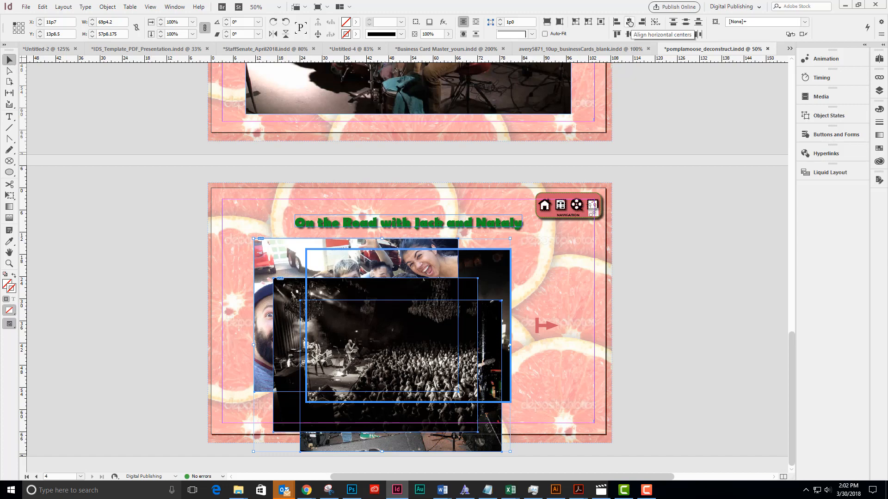
pyautogui.click(629, 22)
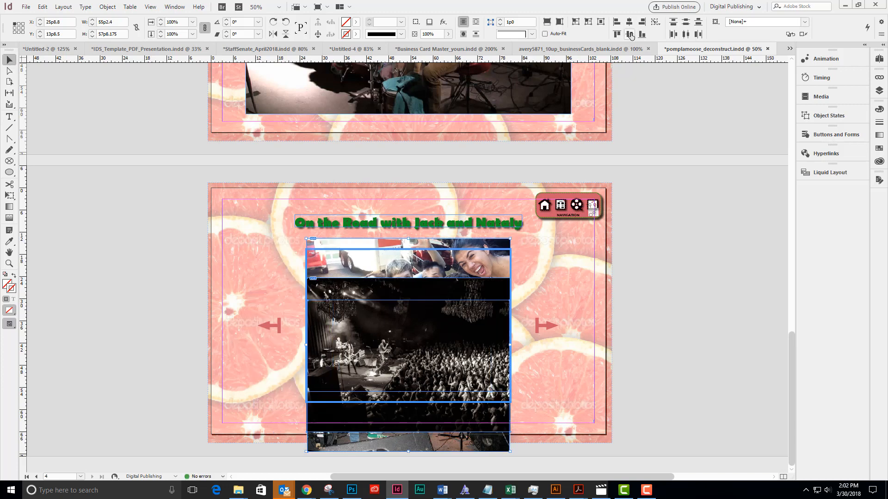
pyautogui.click(630, 34)
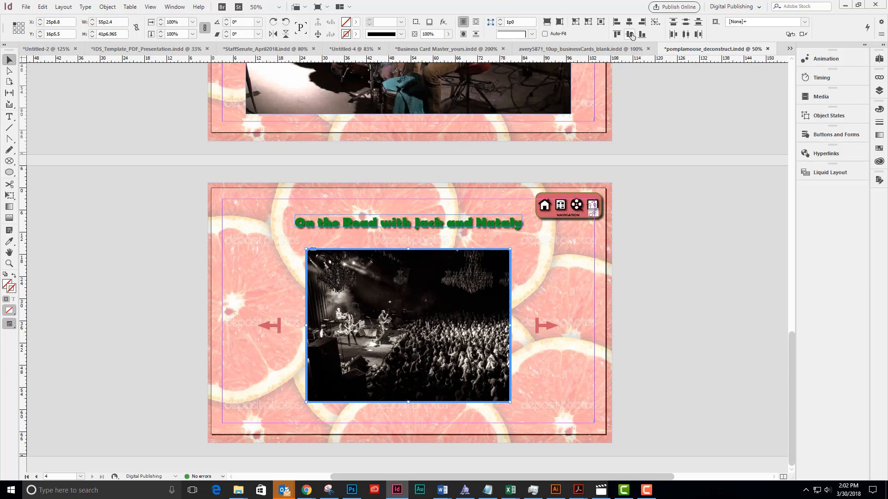
# Step: Convert the stacked photos into a multi-state object and enter "slide show" as its object name
pyautogui.click(759, 8)
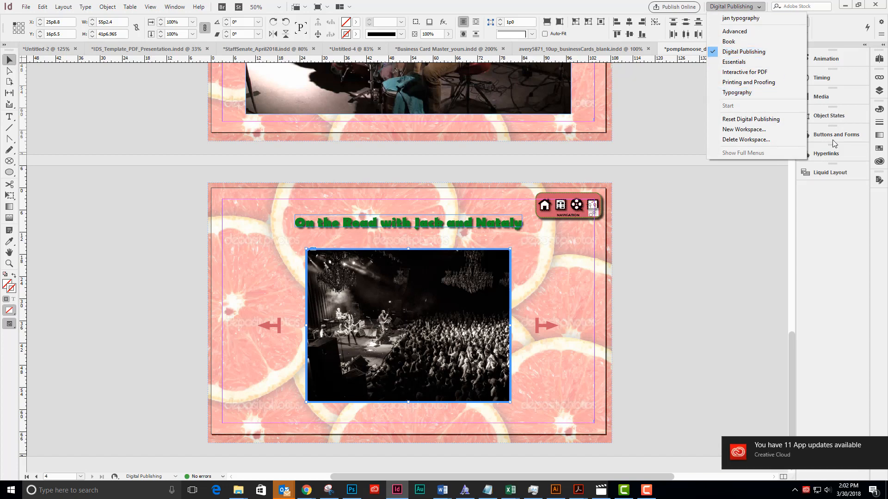
pyautogui.click(834, 120)
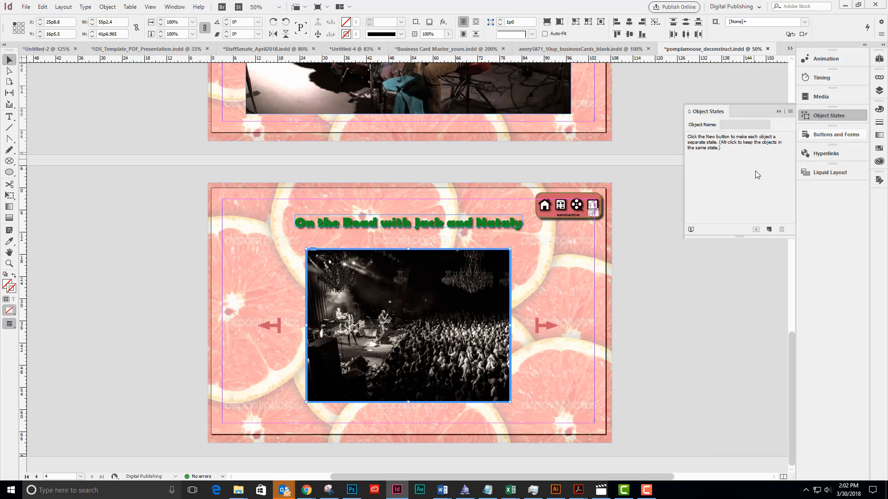
pyautogui.click(769, 230)
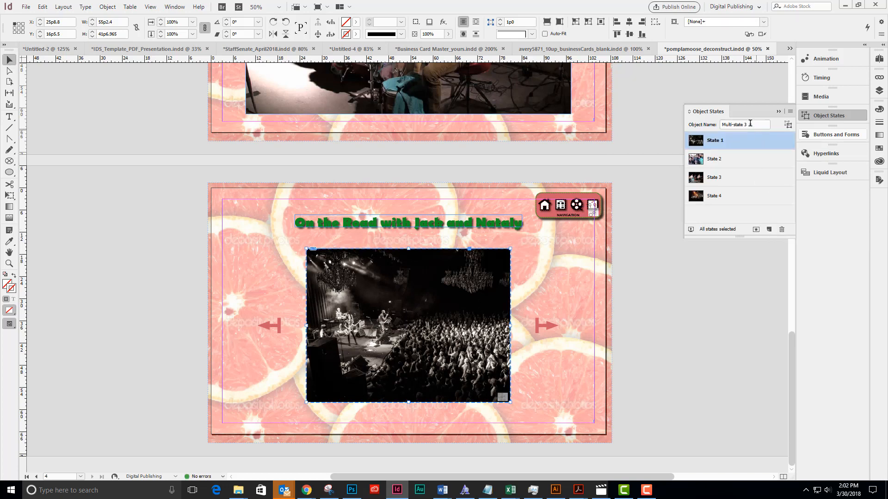
pyautogui.click(750, 124)
pyautogui.moveTo(750, 124); pyautogui.dragTo(719, 124)
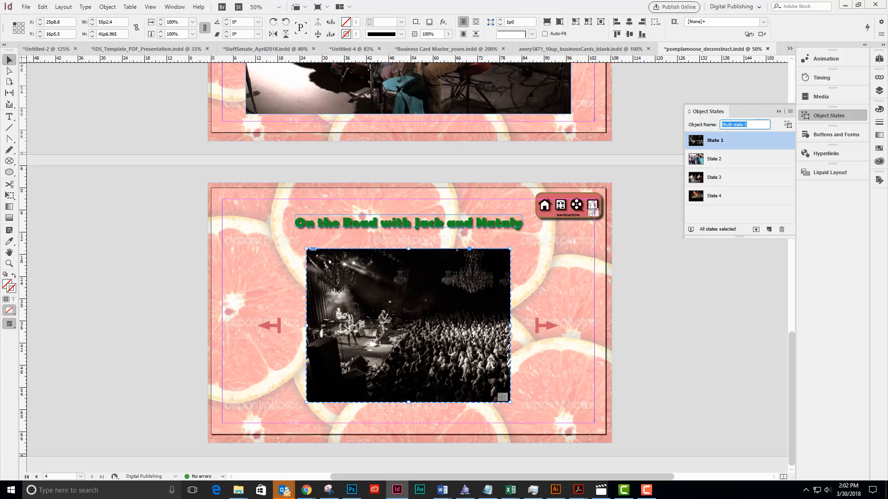
pyautogui.write('slide show')
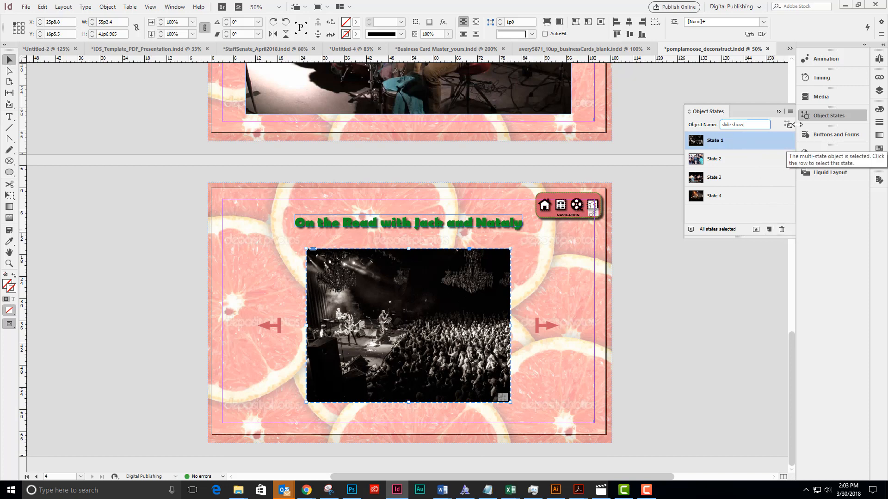
pyautogui.click(779, 112)
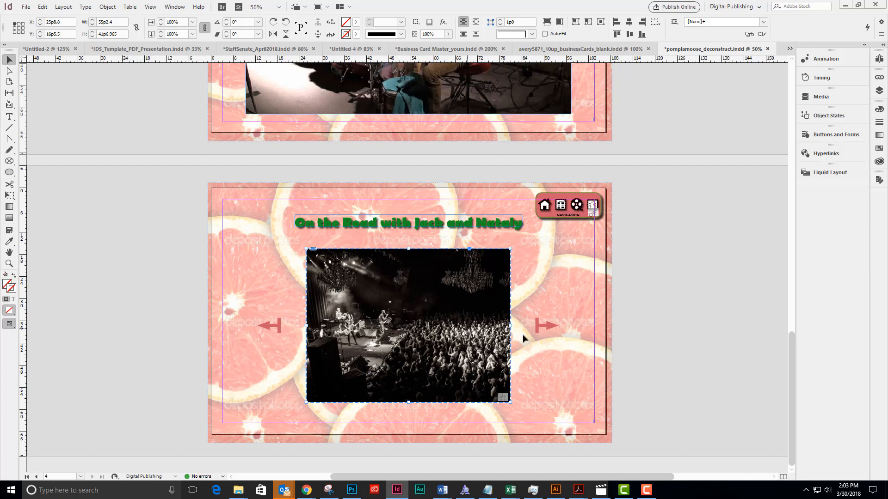
# Step: Convert the right-pointing arrow beside the photo into a button named "next"
pyautogui.click(545, 327)
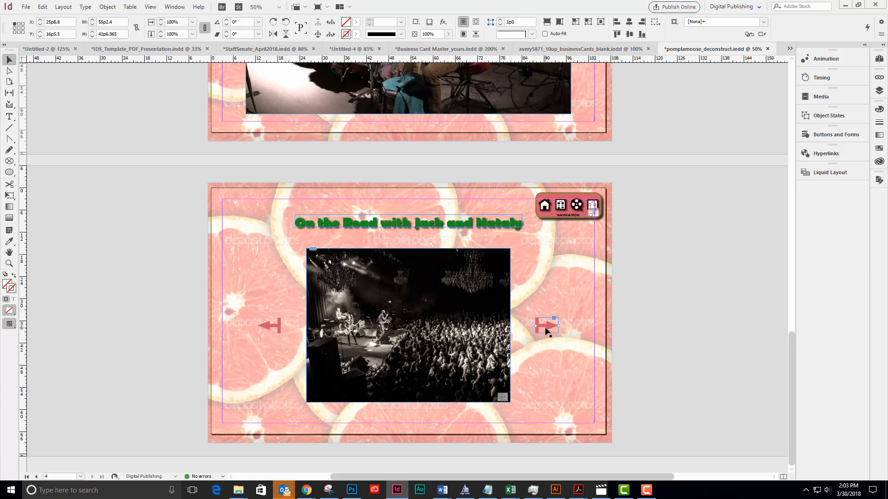
pyautogui.click(268, 328)
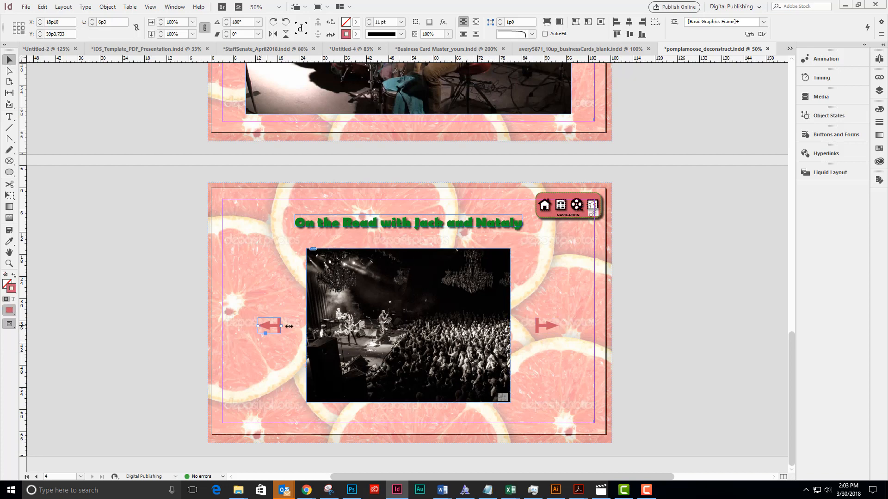
pyautogui.click(547, 329)
pyautogui.click(830, 137)
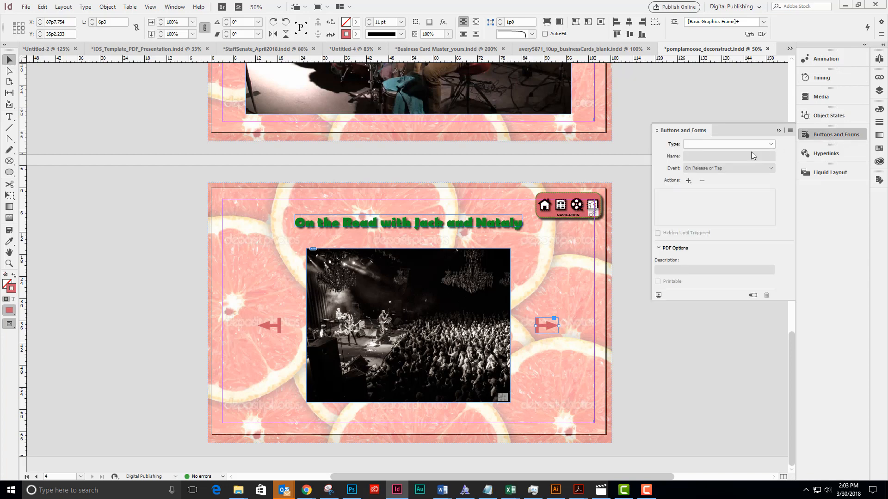
pyautogui.click(753, 296)
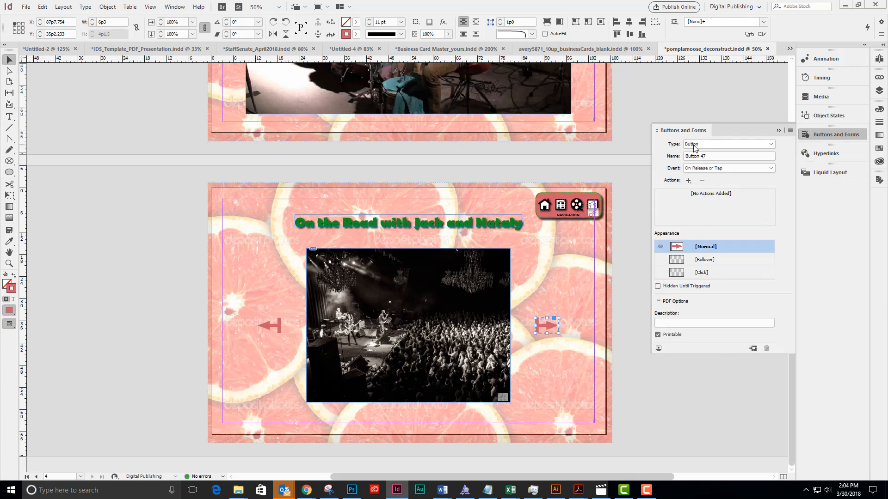
pyautogui.click(771, 145)
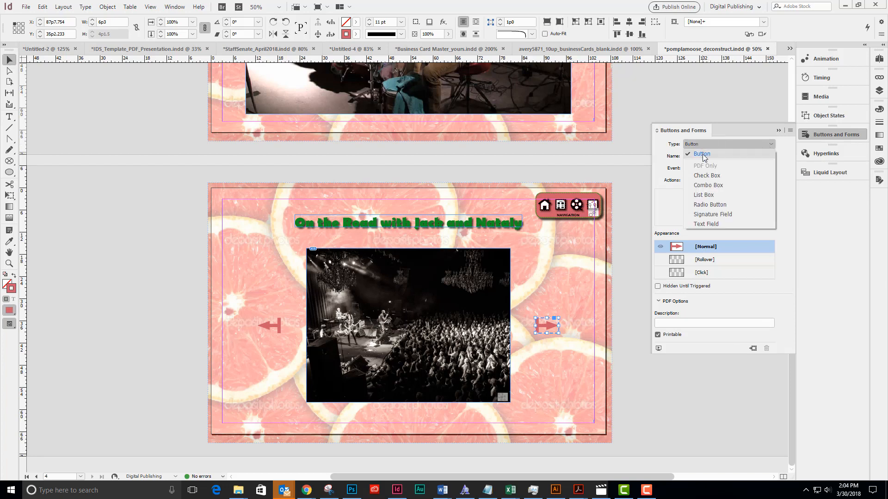
pyautogui.click(740, 154)
pyautogui.tripleClick(711, 155)
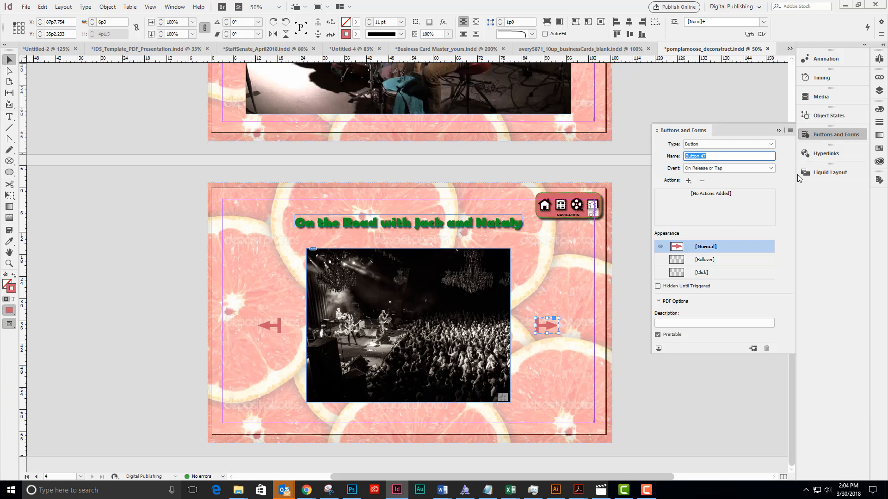
pyautogui.write('next')
# Step: Give the next button a Go To Next State action targeting Multi-state 3, with Stop at Last State enabled
pyautogui.click(688, 181)
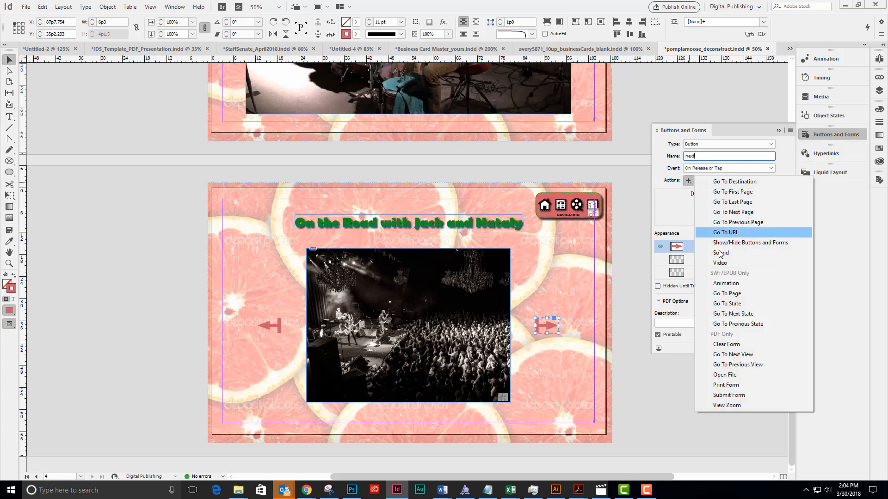
pyautogui.click(744, 314)
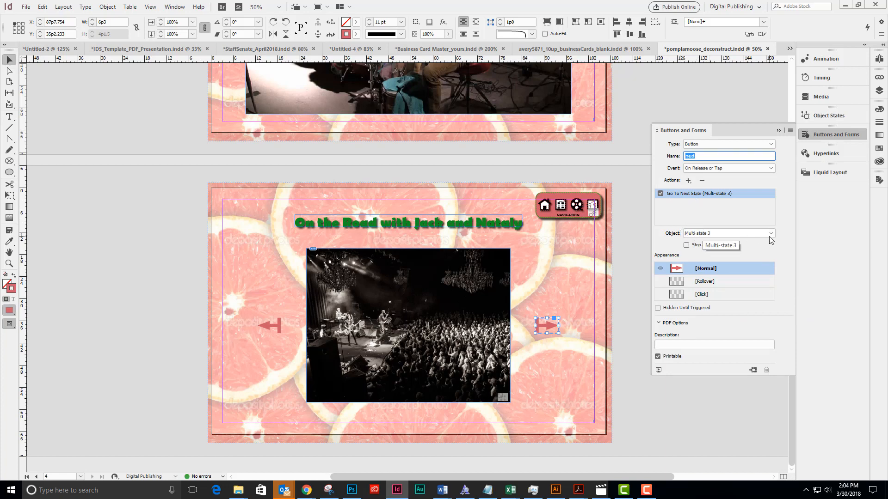
pyautogui.click(686, 245)
pyautogui.click(687, 246)
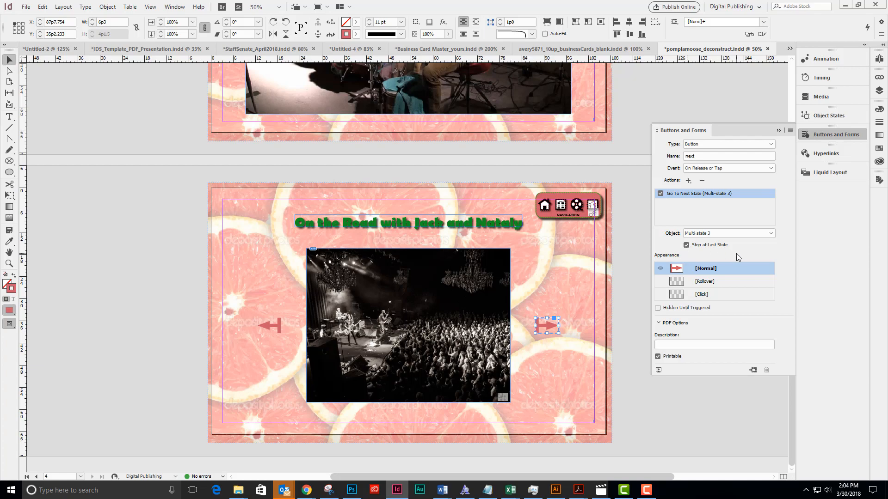
# Step: Convert the left-pointing arrow beside the photo into a button named "previous"
pyautogui.click(272, 327)
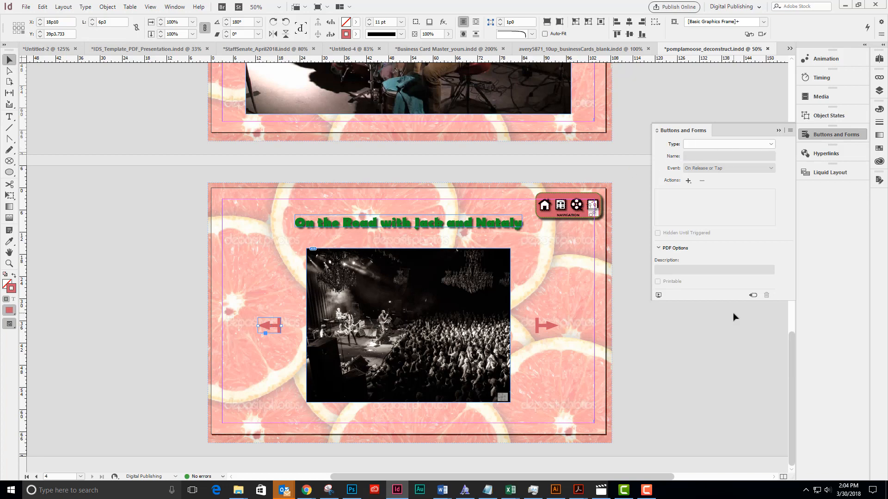
pyautogui.click(752, 296)
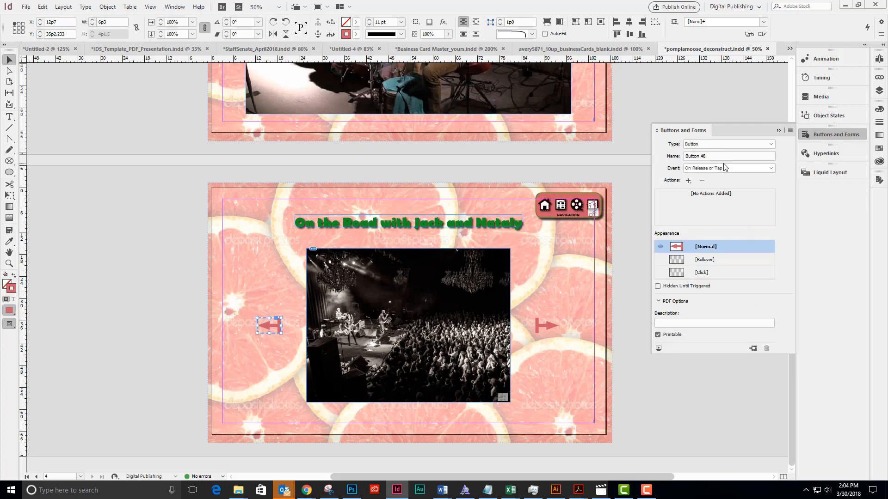
pyautogui.moveTo(711, 155); pyautogui.dragTo(664, 159)
pyautogui.write('previous')
# Step: Give the previous button a Go To Previous State action targeting Multi-state 3, with Stop at First State enabled
pyautogui.click(688, 181)
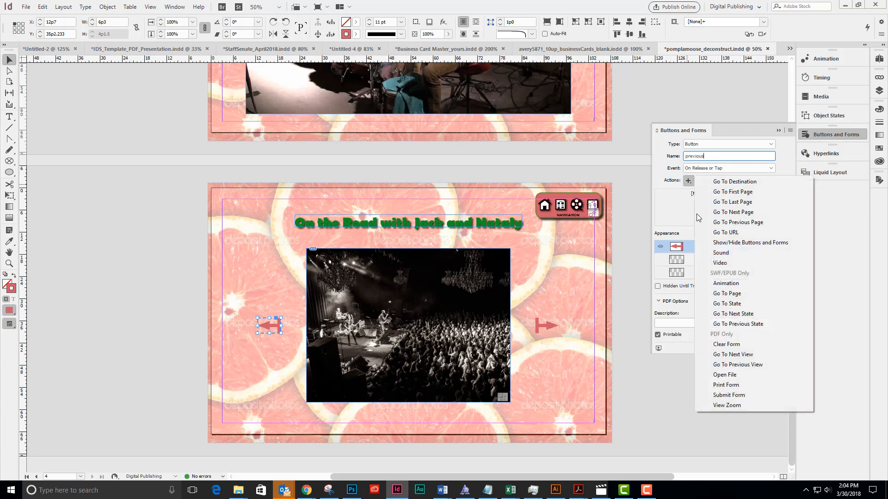
pyautogui.click(751, 323)
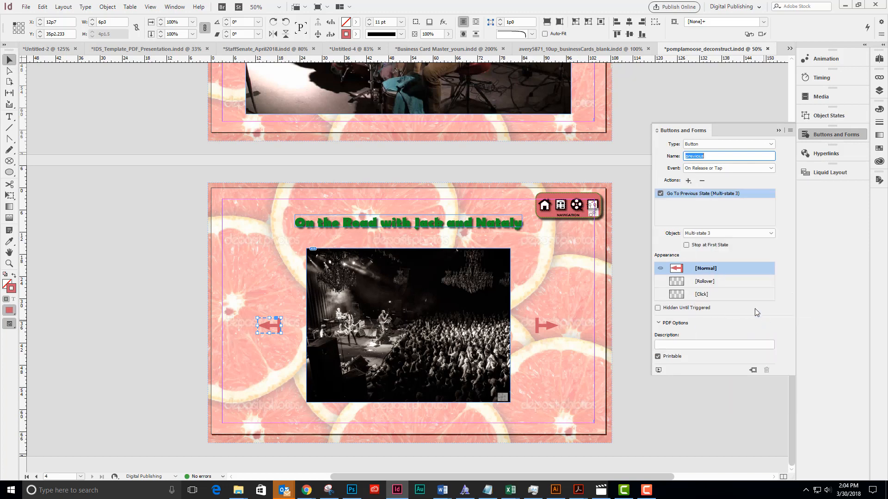
pyautogui.click(686, 246)
pyautogui.click(686, 246)
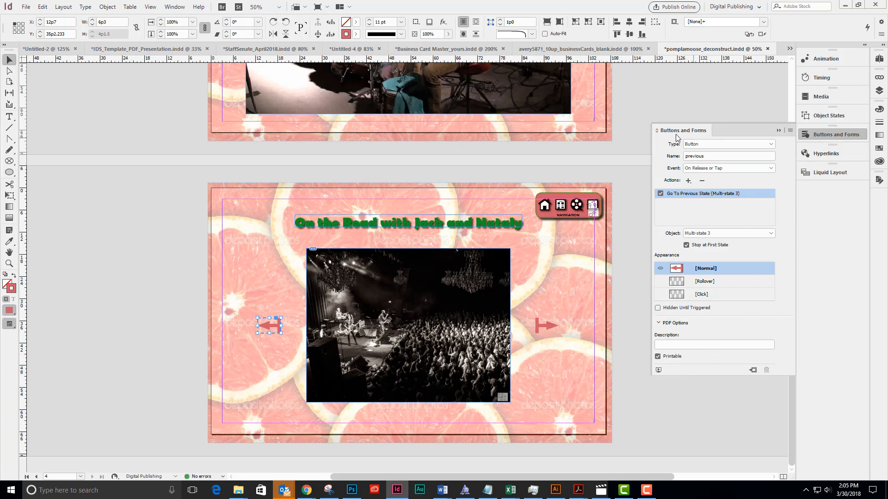
# Step: Test the slideshow's next and previous arrows in an enlarged EPUB Interactivity Preview, close the preview and deselect everything
pyautogui.click(659, 371)
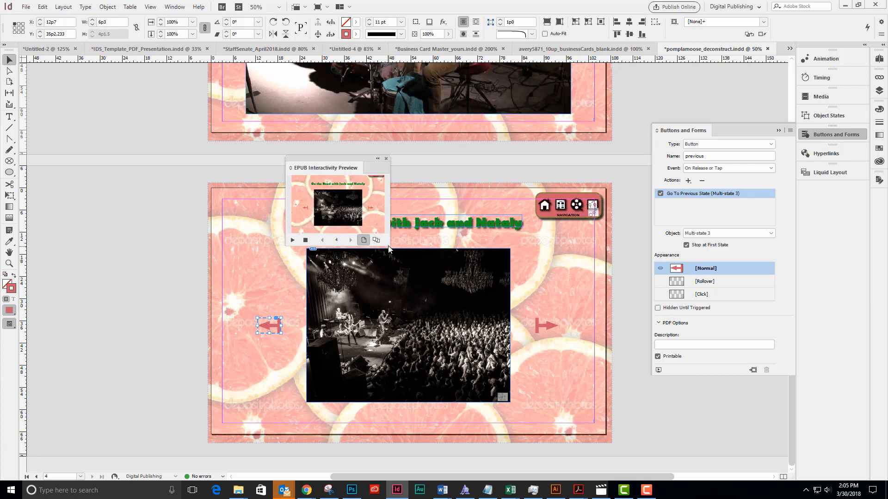
pyautogui.moveTo(388, 246); pyautogui.dragTo(568, 407)
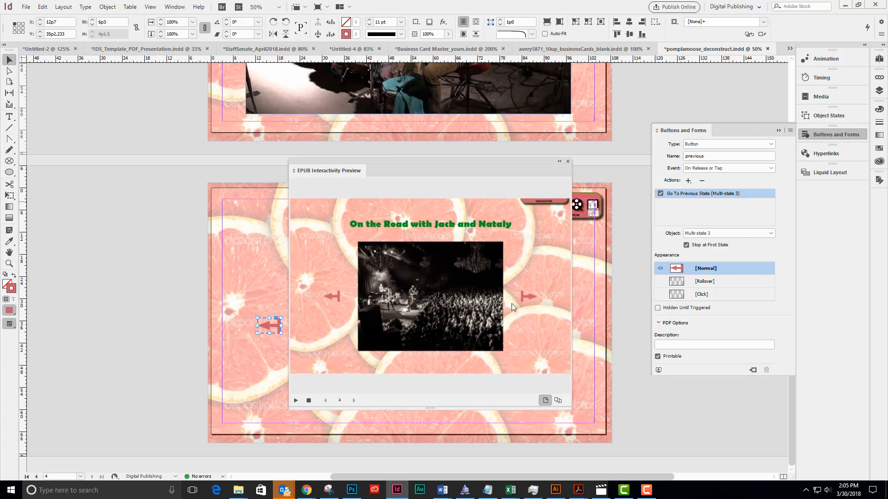
pyautogui.click(529, 297)
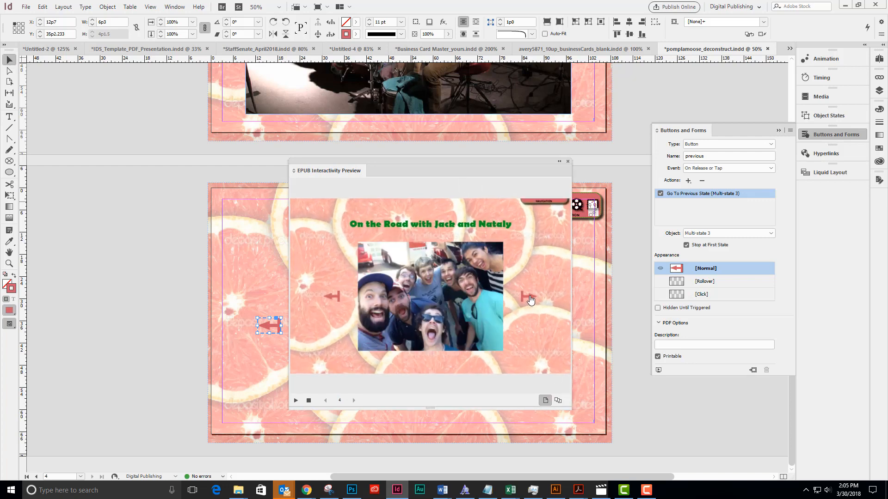
pyautogui.click(530, 299)
pyautogui.click(530, 299)
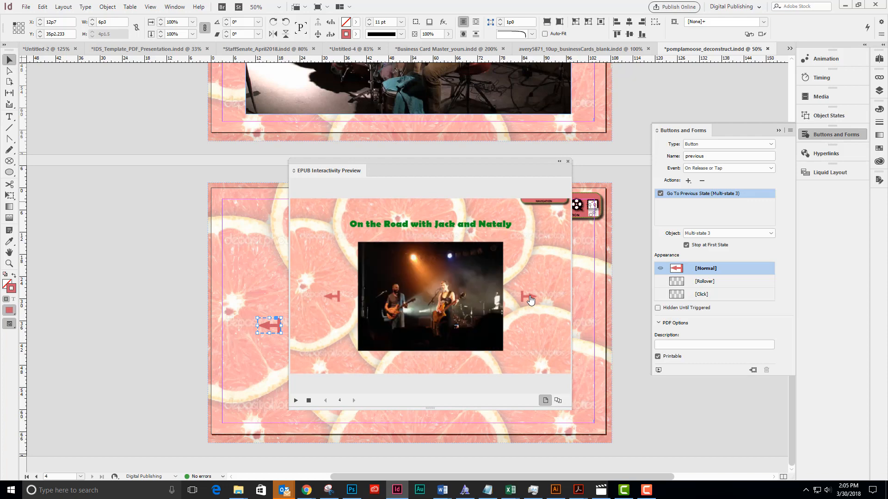
pyautogui.click(332, 298)
pyautogui.click(332, 298)
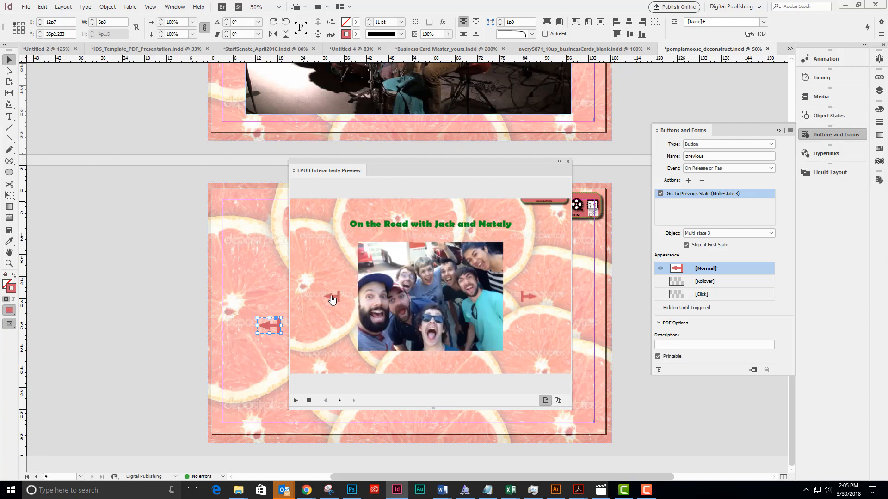
pyautogui.click(332, 299)
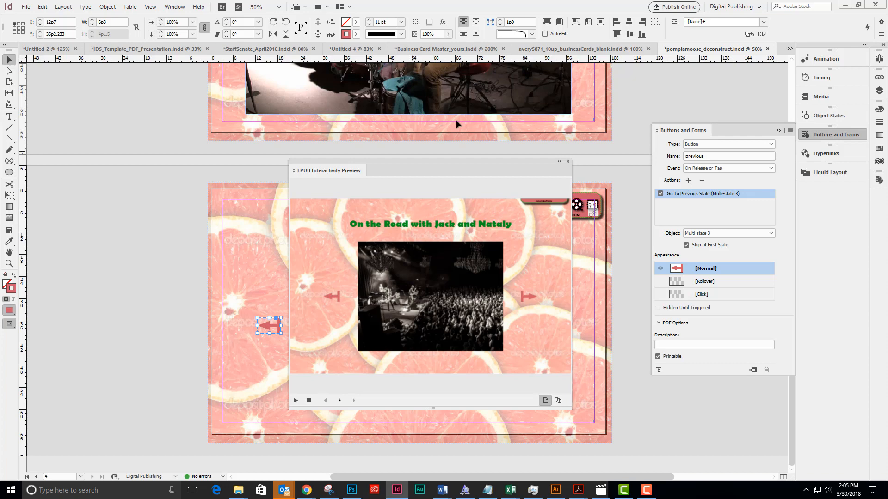
pyautogui.moveTo(433, 162); pyautogui.dragTo(422, 135)
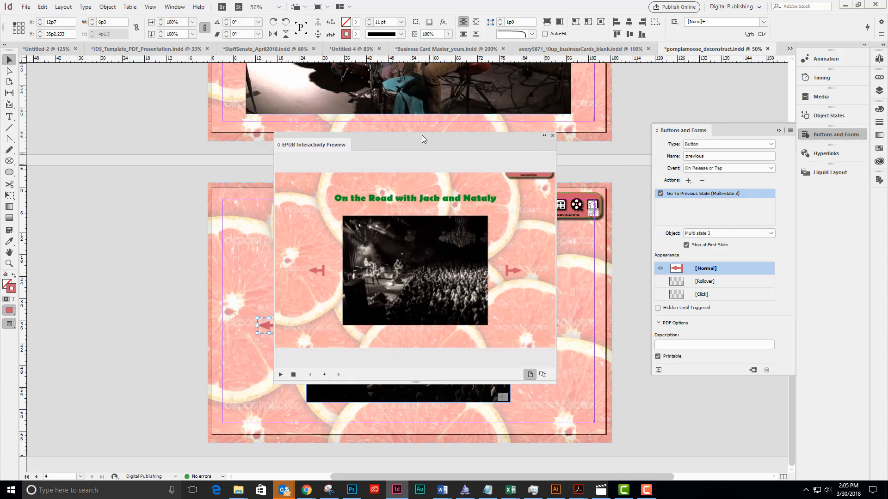
pyautogui.click(553, 136)
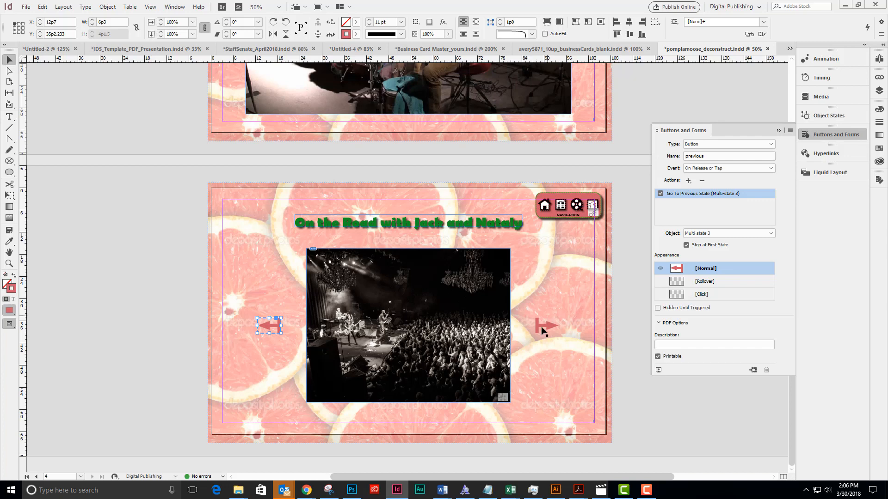
pyautogui.click(276, 346)
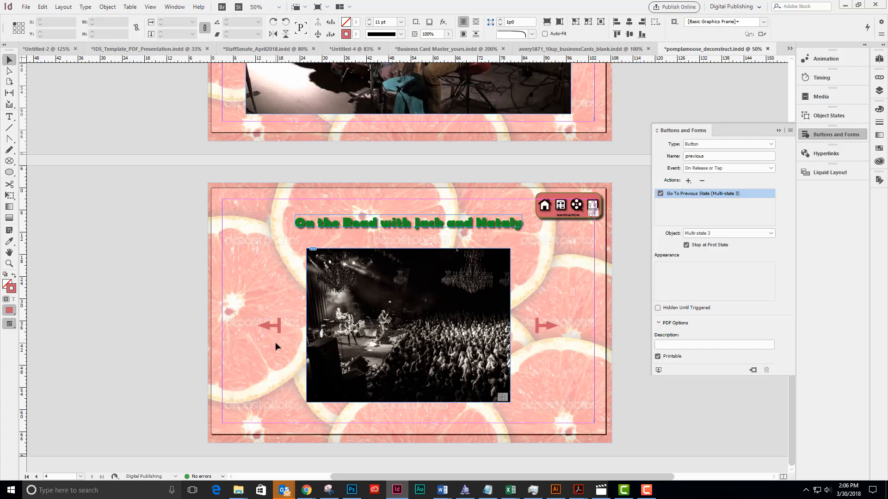